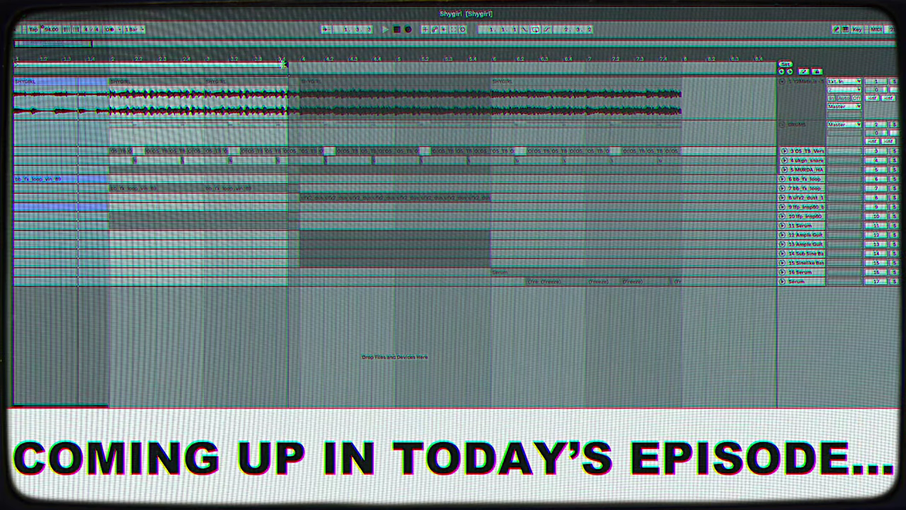
- Select the looped section across every track of the Shygirl arrangement using the loop brace
click(22, 64)
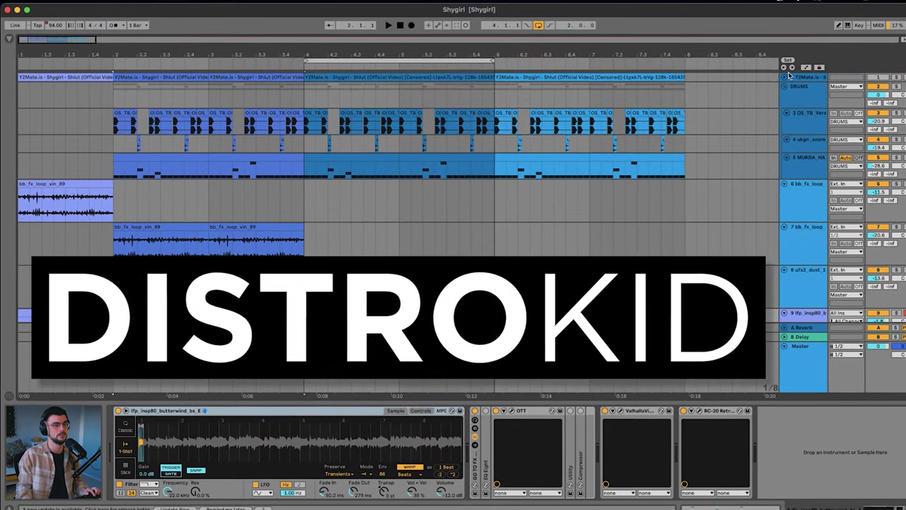
- Unfold the Y2Mate reference track and step through its SHYGIRL clips at bars 2–4, 4–6 and 6–8
click(767, 81)
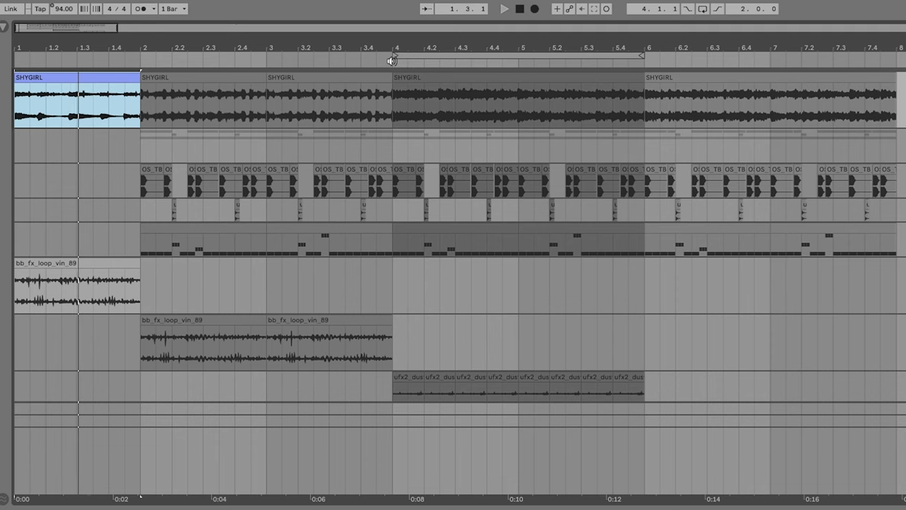
key(Right)
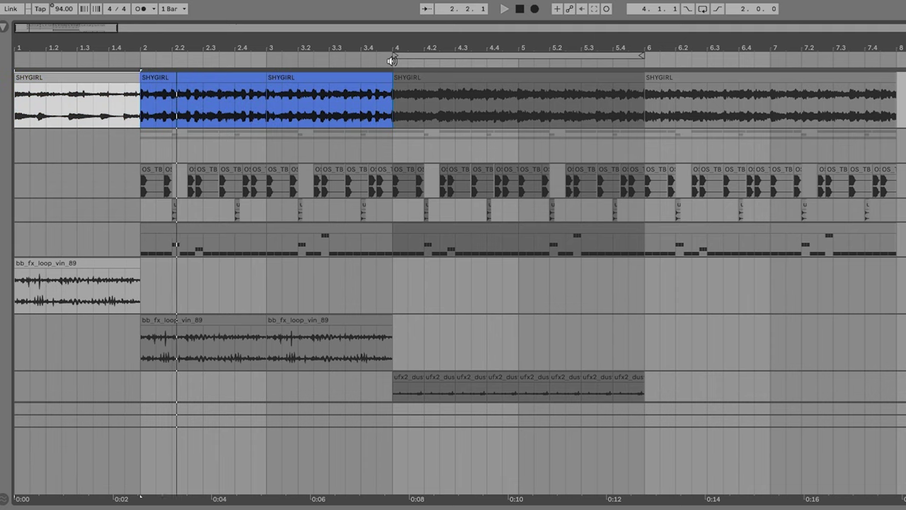
key(Right)
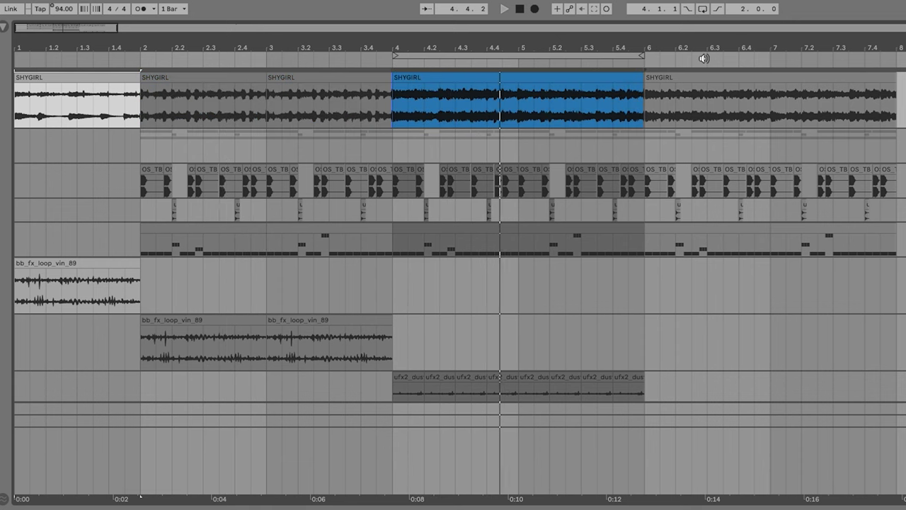
key(Right)
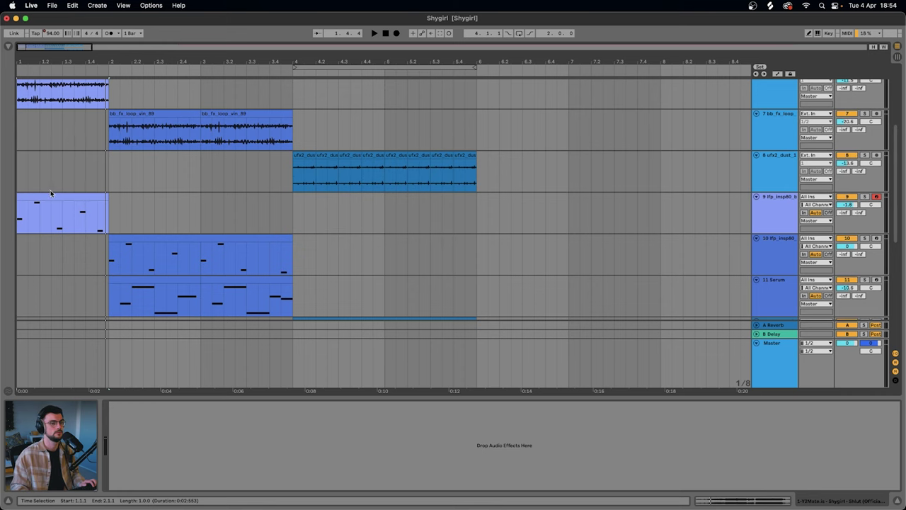
- Play the track 9 motif clip, then the resampled lfp_insp80_butterwind_bs_E audio clip
click(60, 195)
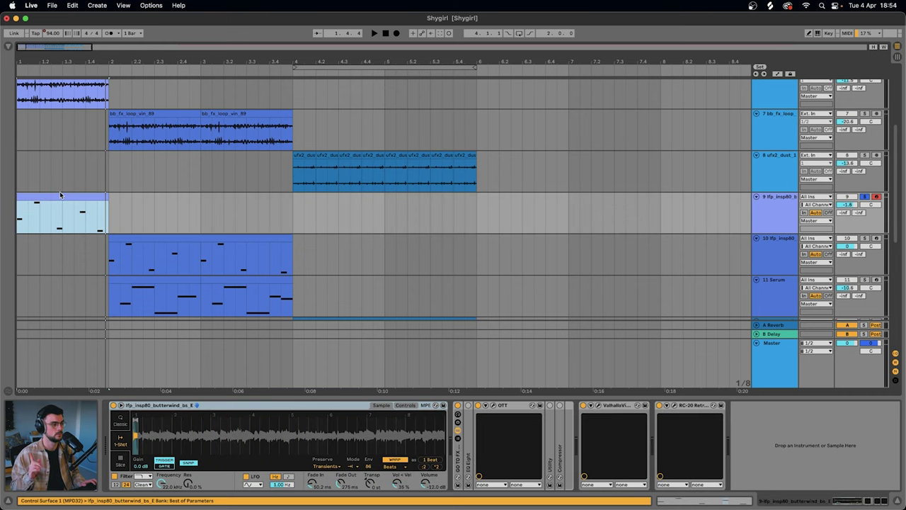
key(space)
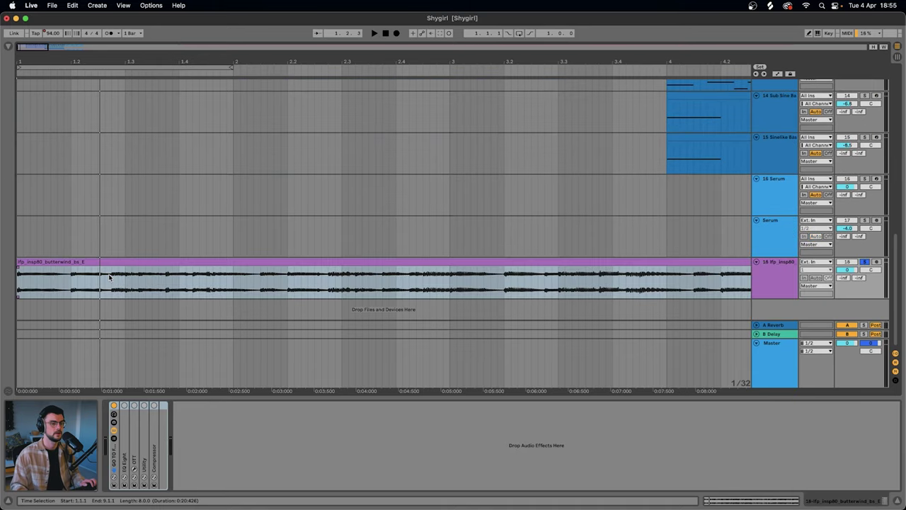
click(104, 262)
key(space)
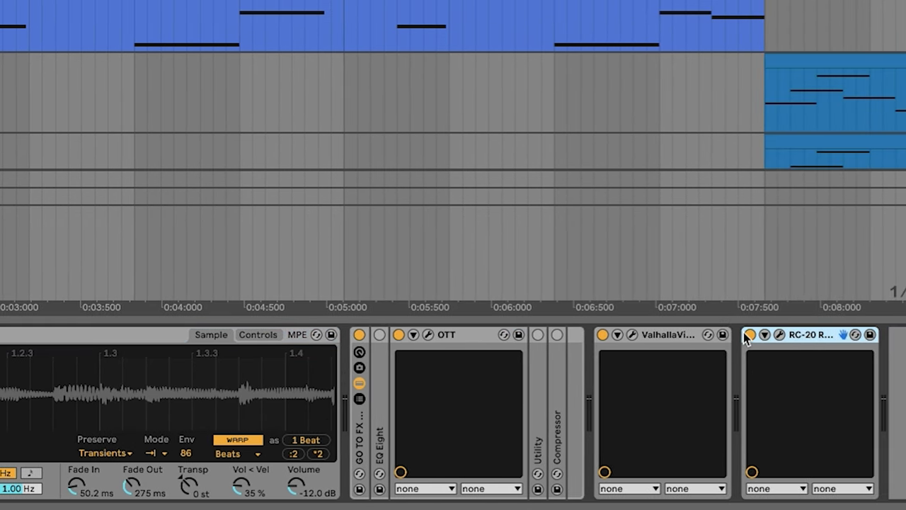
- Toggle RC-20, ValhallaVintageVerb and OTT on the butterwind sample, view RC-20, then replay from the start
click(749, 335)
click(602, 334)
click(404, 336)
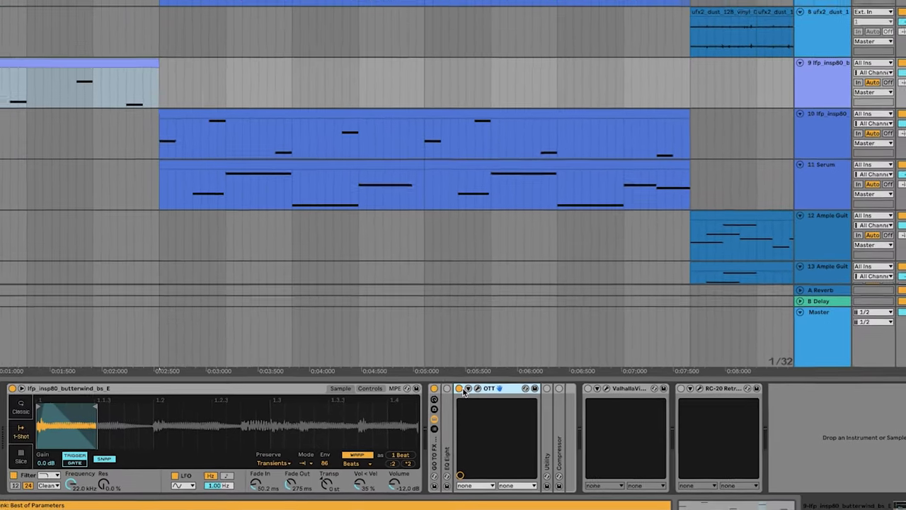
click(461, 389)
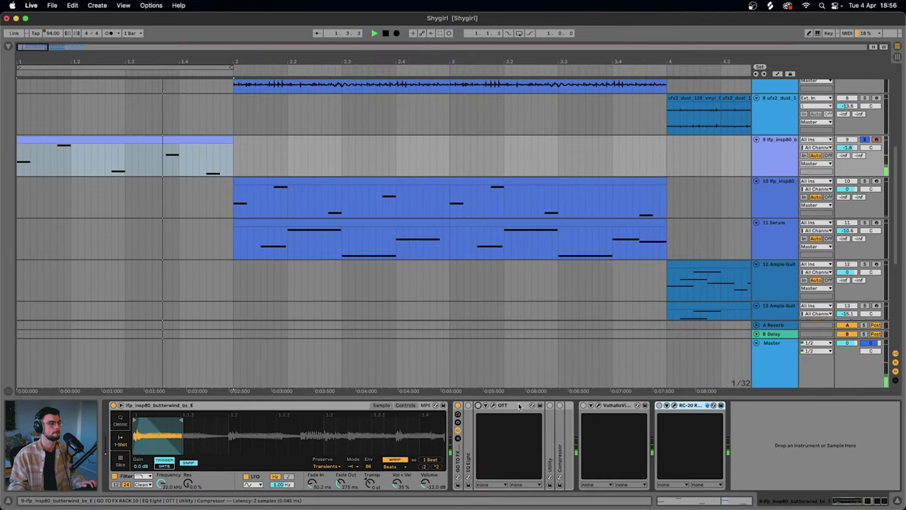
click(519, 405)
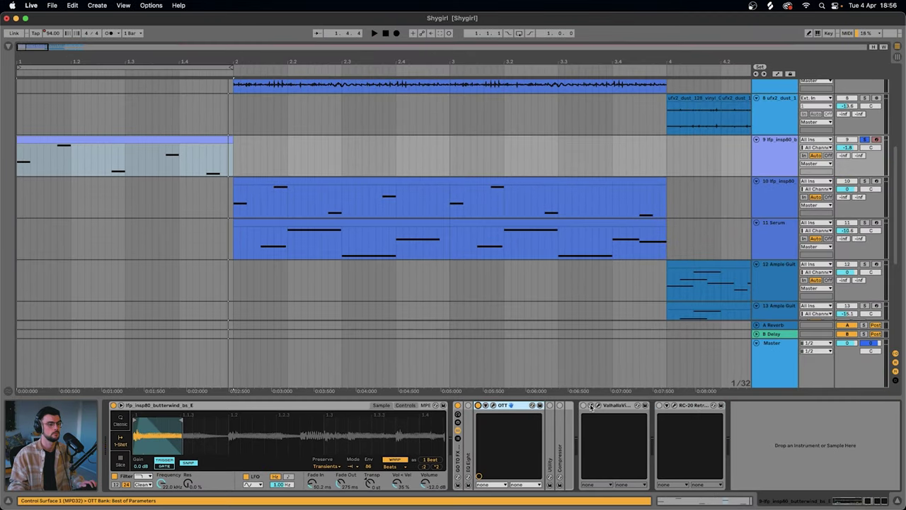
click(675, 405)
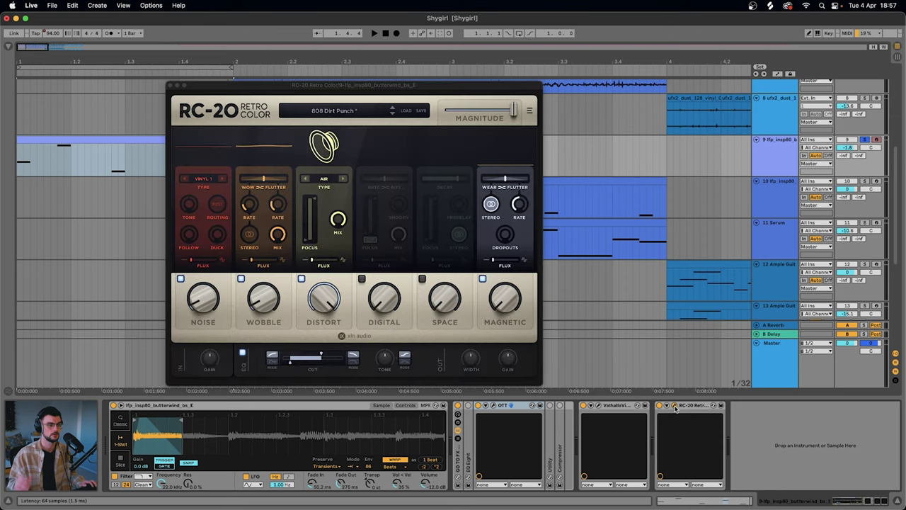
click(170, 85)
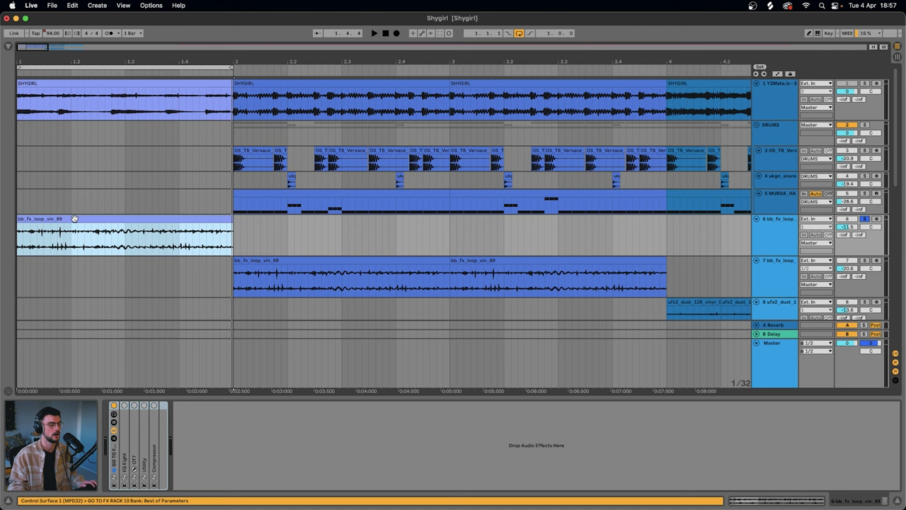
key(space)
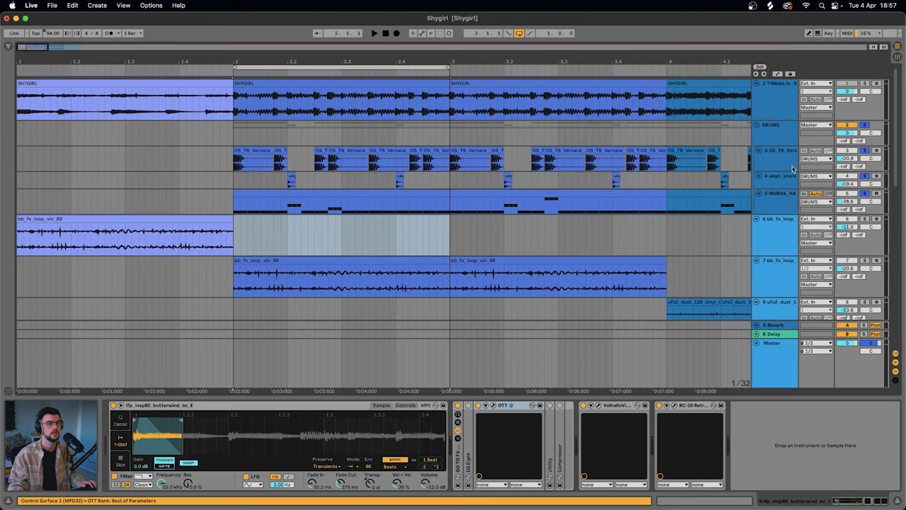
- Inspect the DRUMS group's EQ Eight and Drum Buss, and the MURDA_HAT hi-hat notes during playback
click(781, 140)
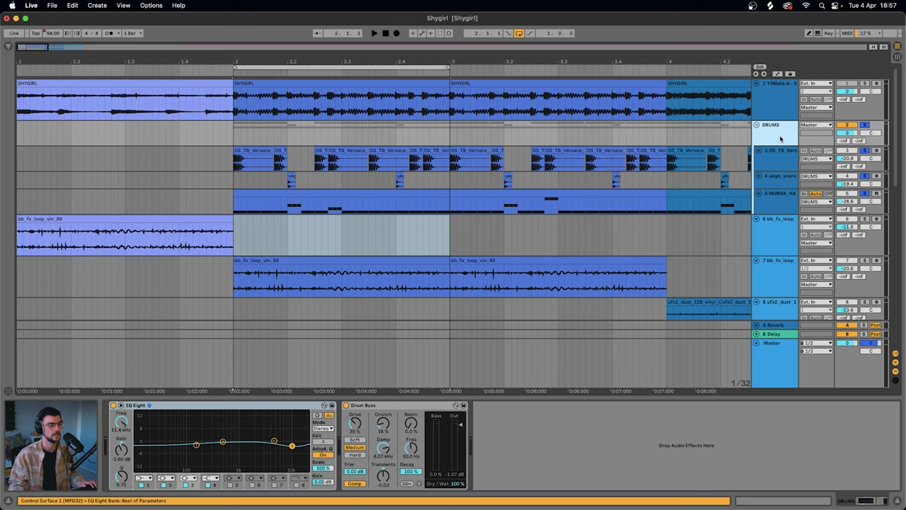
key(space)
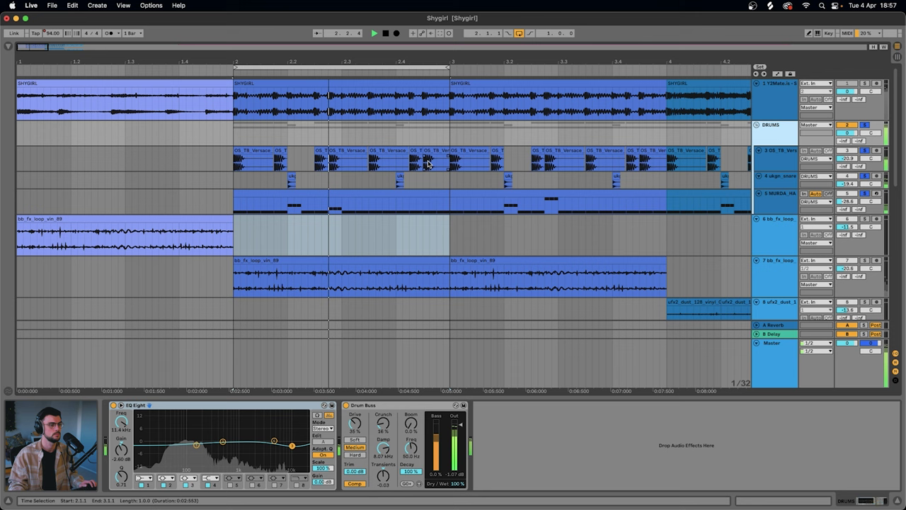
double_click(435, 202)
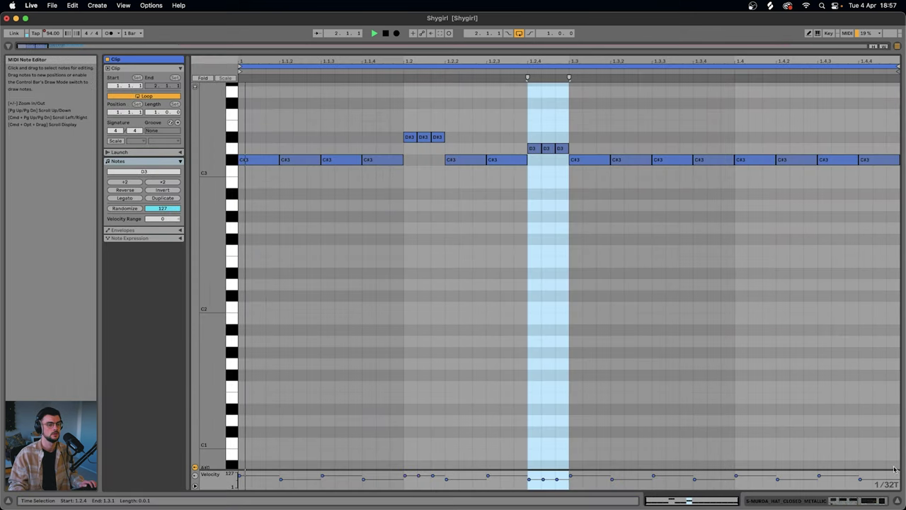
key(super+alt+l)
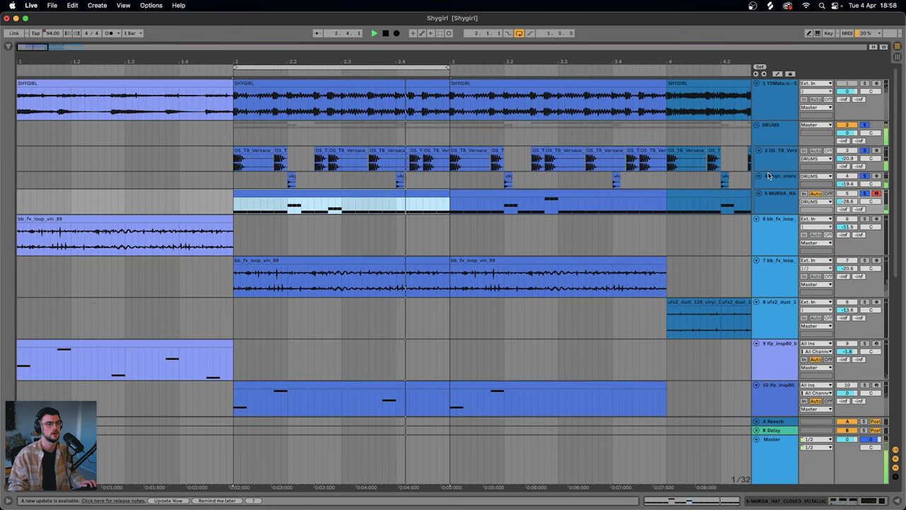
key(super+alt+l)
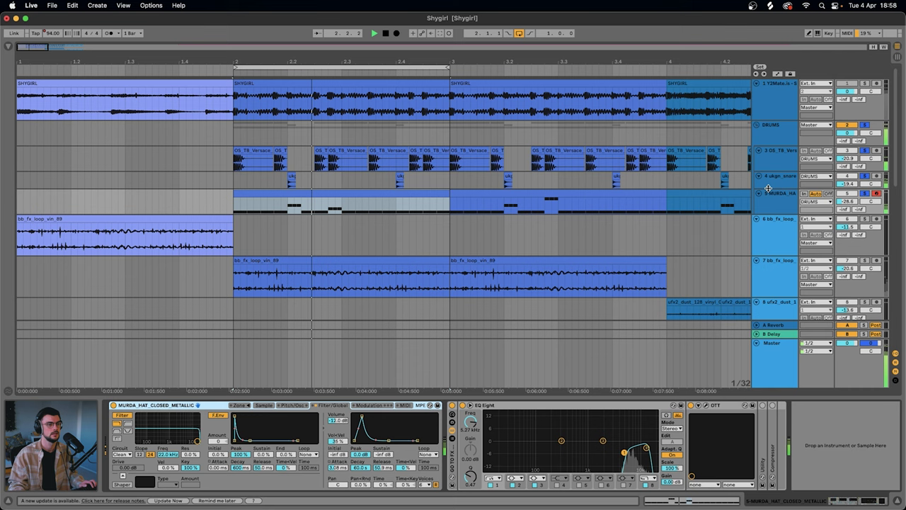
click(777, 196)
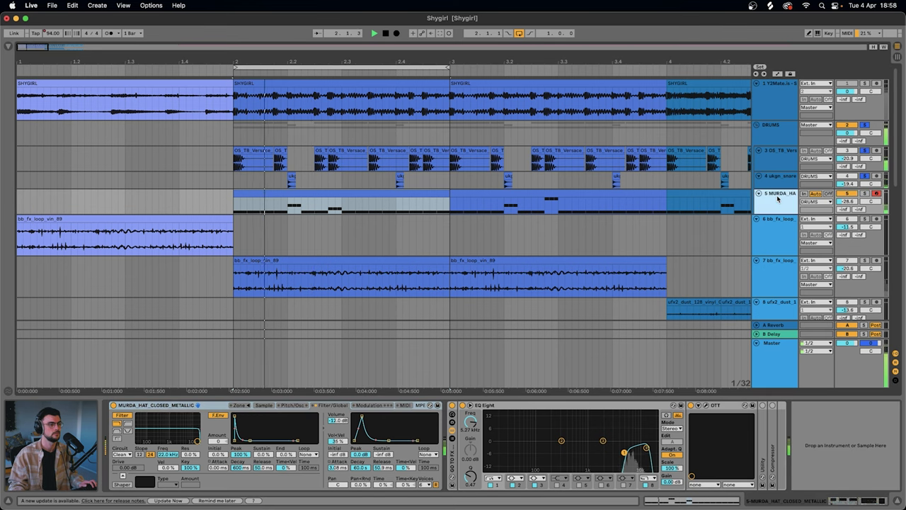
click(786, 129)
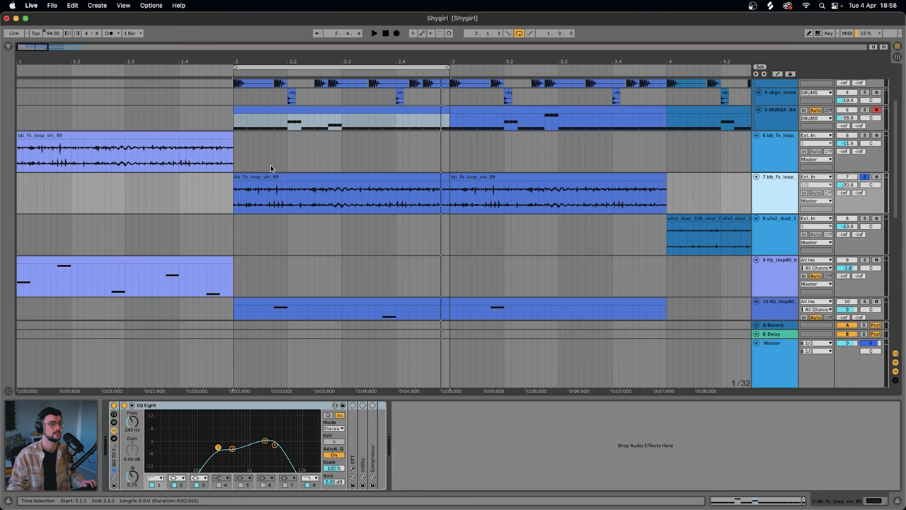
click(267, 176)
key(space)
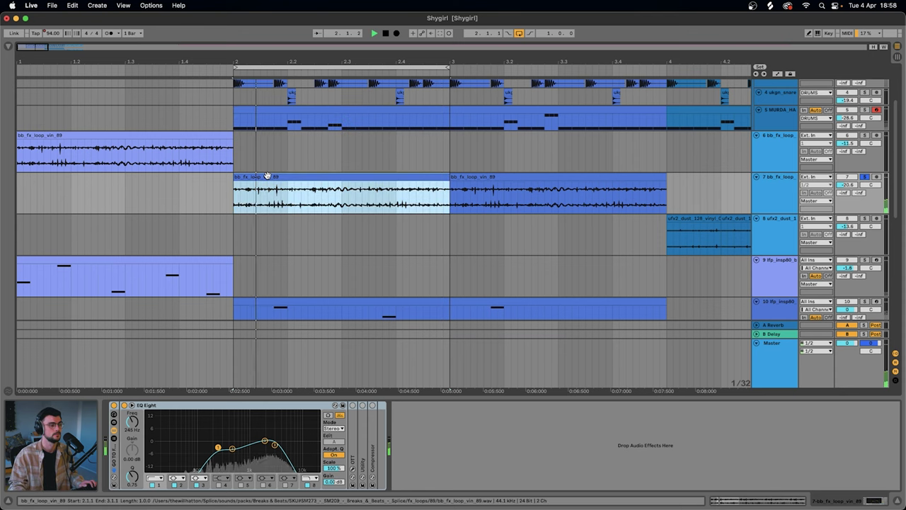
click(180, 136)
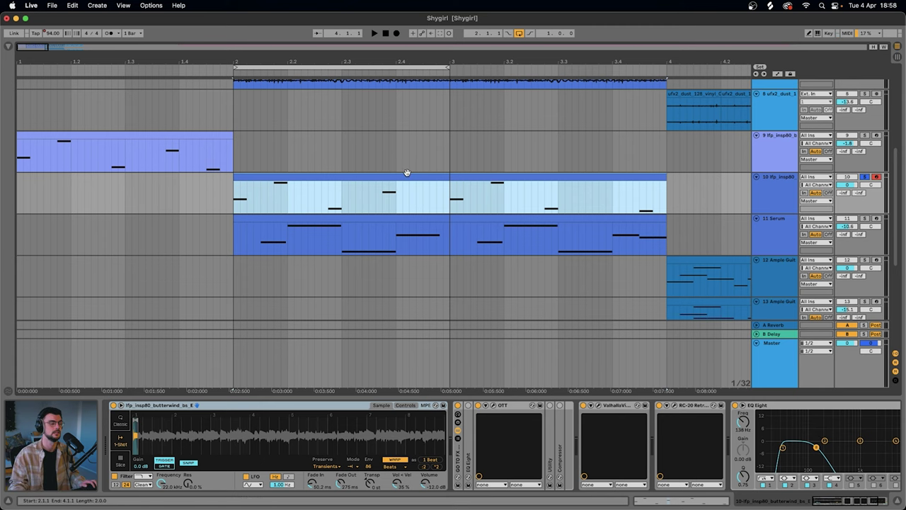
key(space)
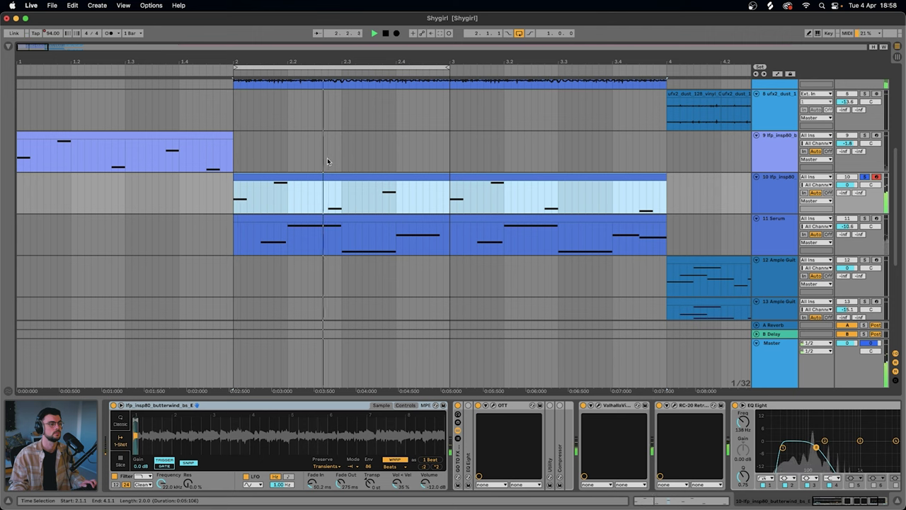
key(space)
click(123, 133)
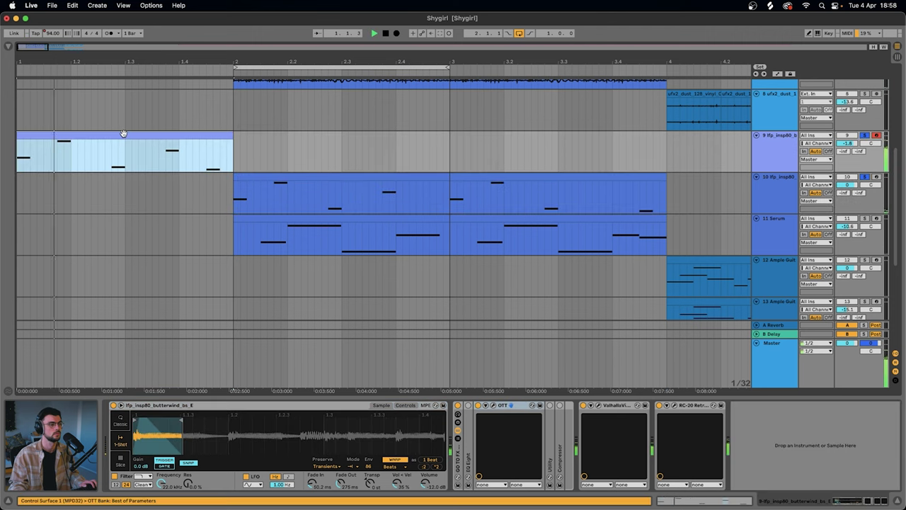
click(295, 175)
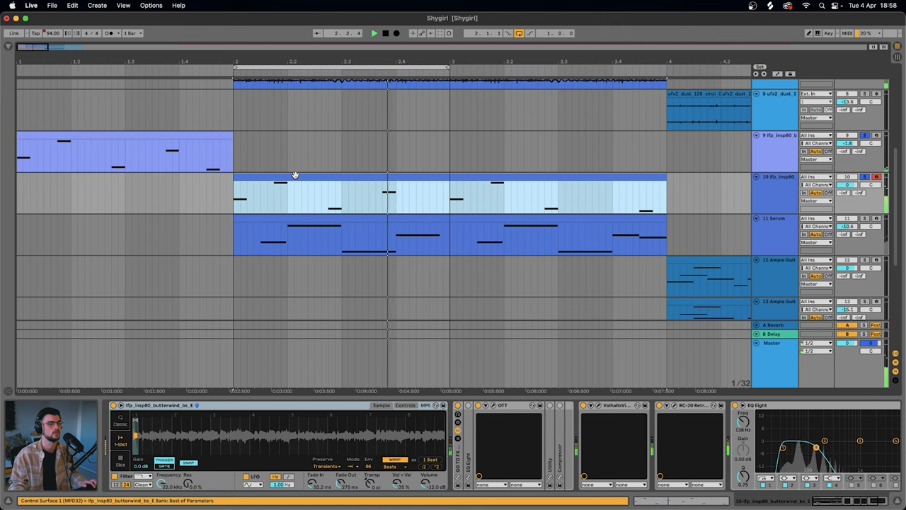
- Draw a curved downward envelope dip at the end of track 11's first Serum clip
click(272, 214)
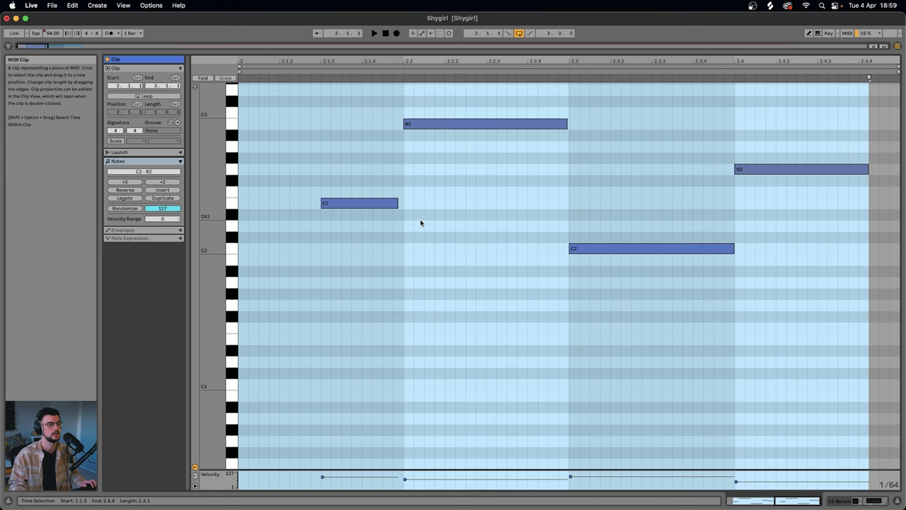
click(131, 231)
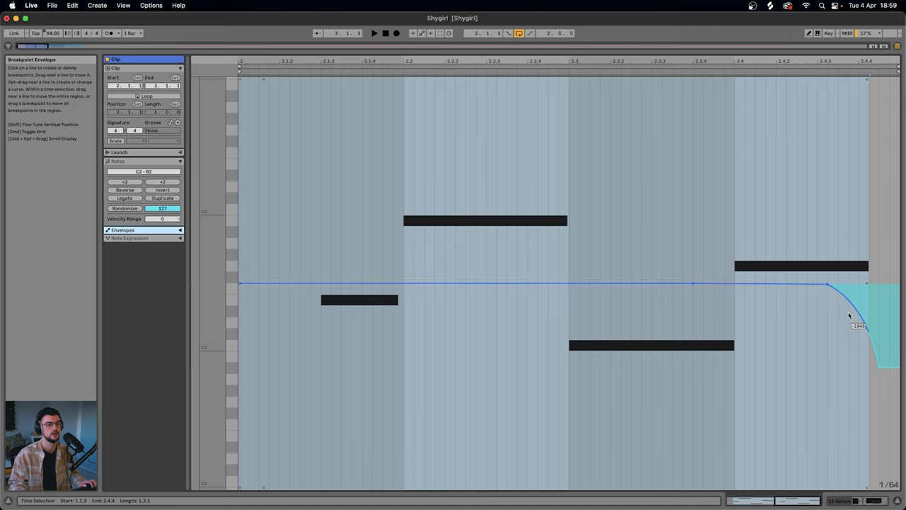
key(alt+e)
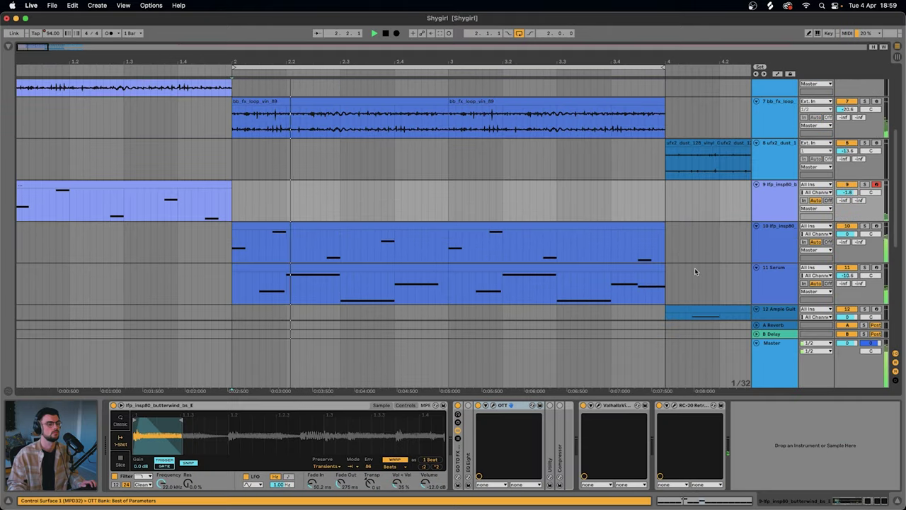
- Scroll to the bar 4 chorus and select the opening of track 8's ufx2_dust vinyl clip
scroll(694, 268, right, 2)
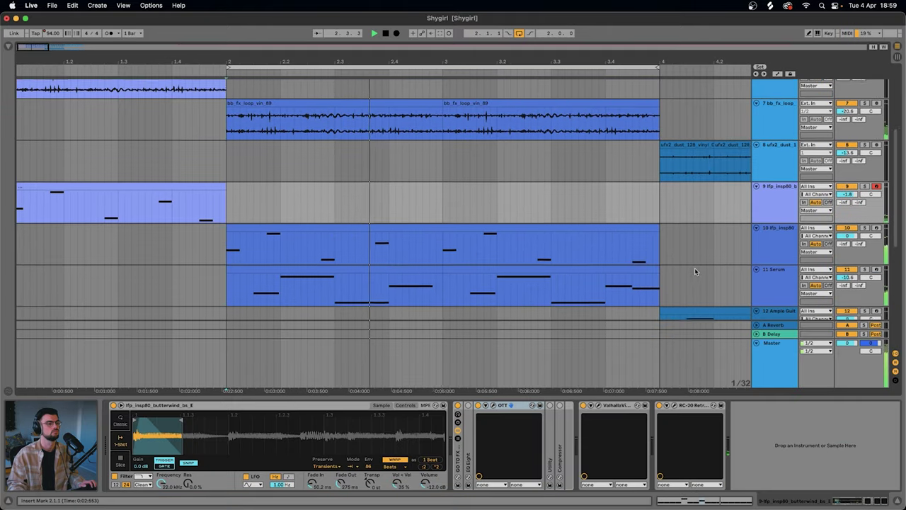
scroll(694, 268, right, 3)
scroll(694, 268, down, 1)
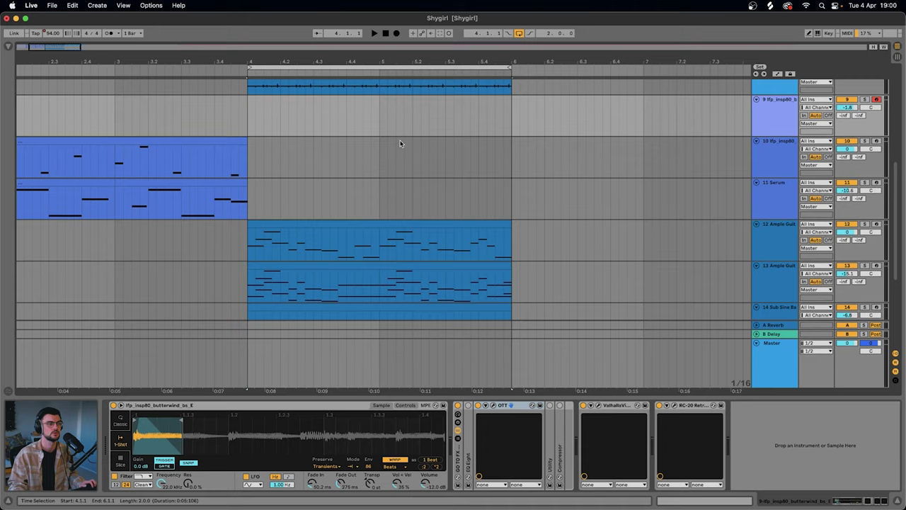
scroll(400, 142, up, 2)
drag(281, 131, 250, 133)
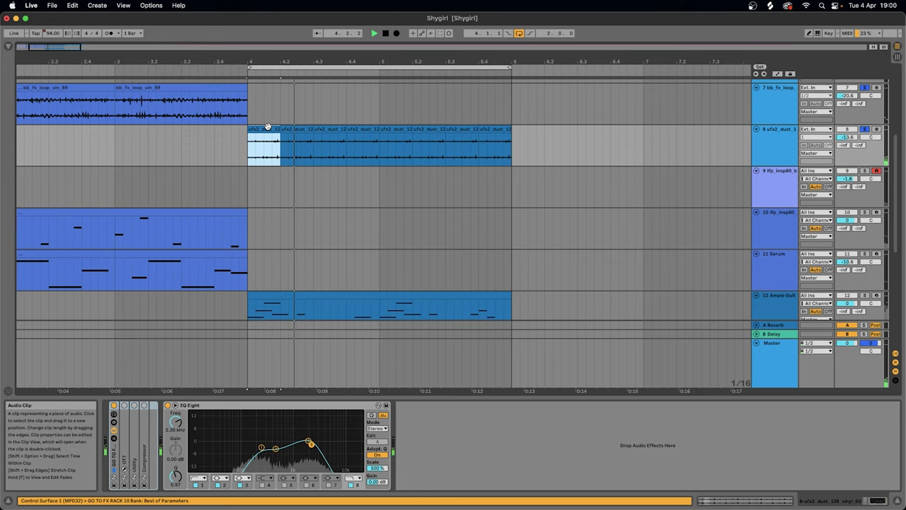
- Duplicate track 12 Ample Guitar with its chorus clip into track 13 and adjust its volume
scroll(284, 286, down, 3)
click(263, 220)
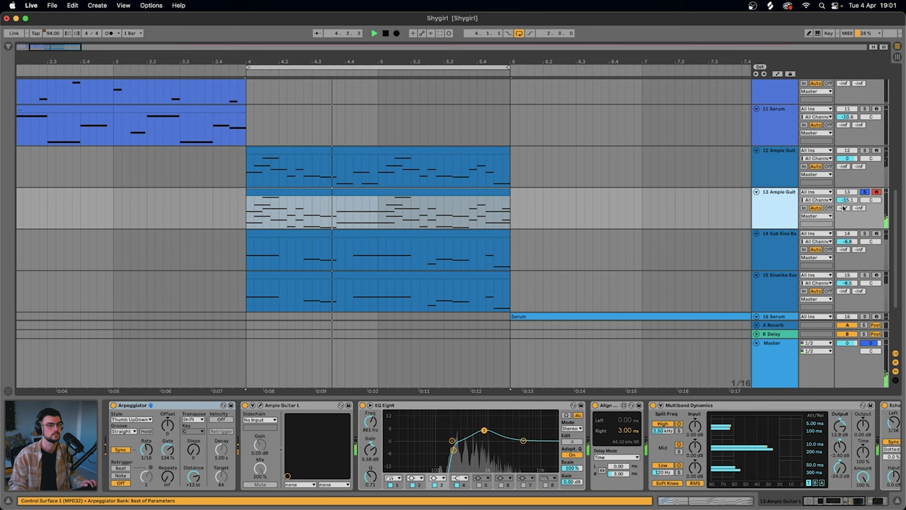
mouse_move(845, 200)
mouse_down()
mouse_move(846, 177)
mouse_move(846, 195)
mouse_up()
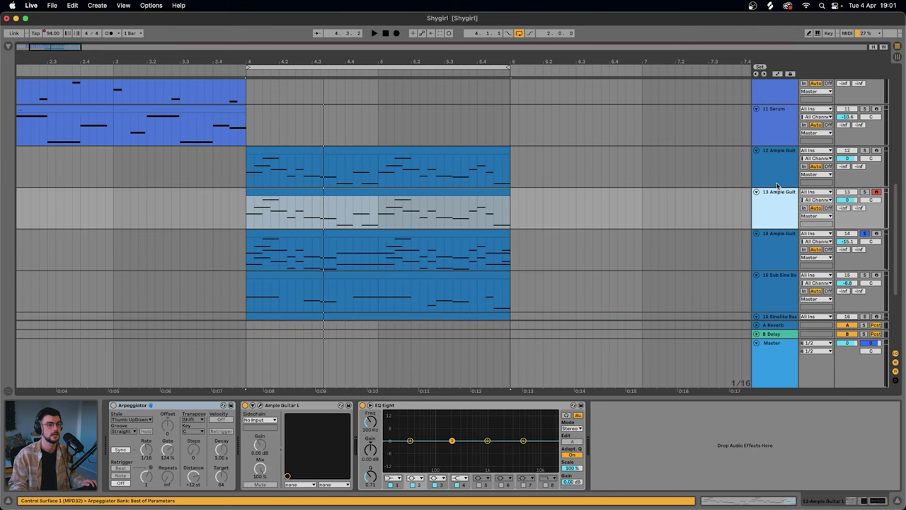
- Layer an octave-higher copy of all notes in track 13's duplicated guitar clip
double_click(335, 194)
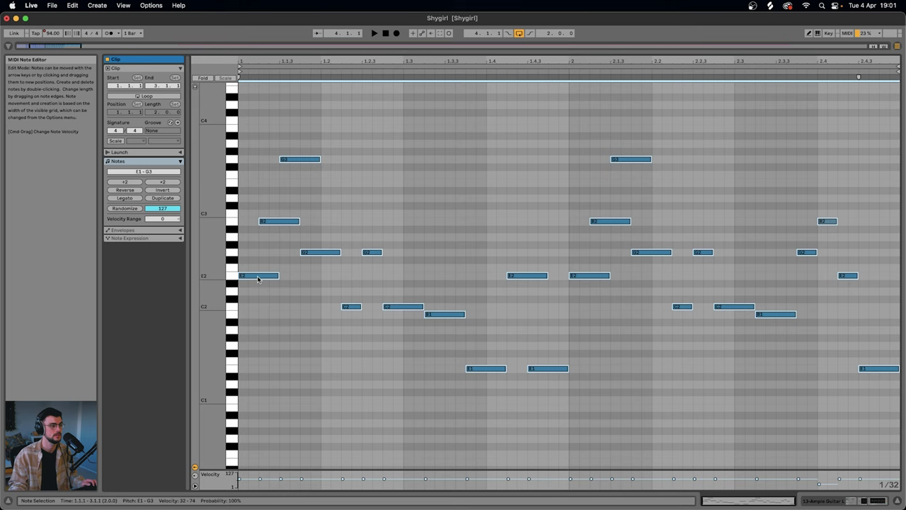
drag(257, 278, 258, 271)
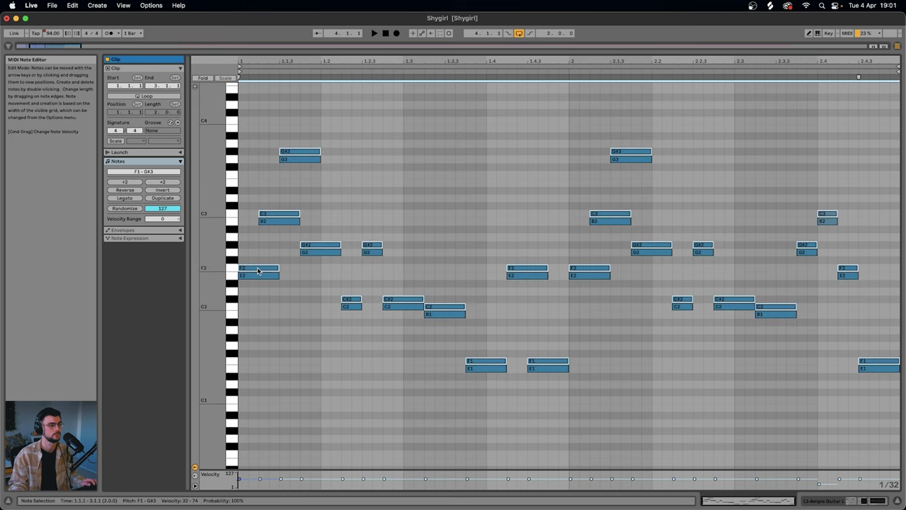
key(shift+Up)
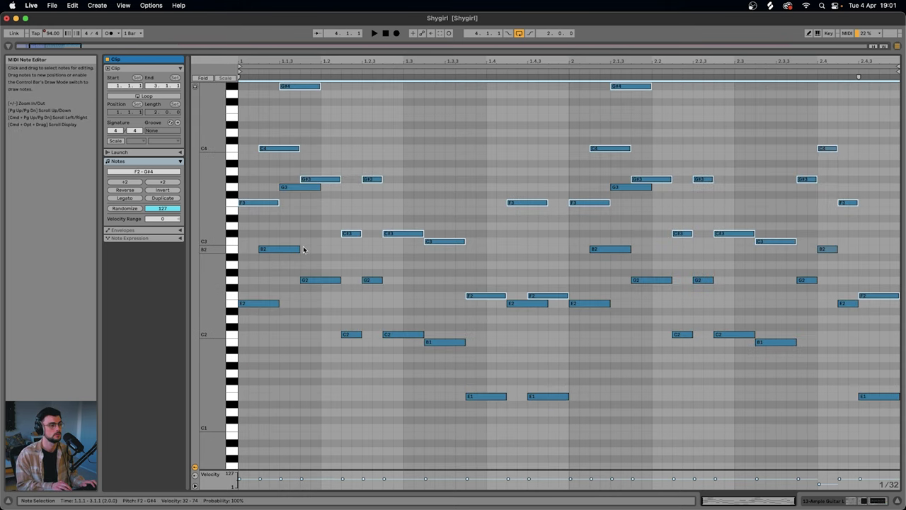
key(Down)
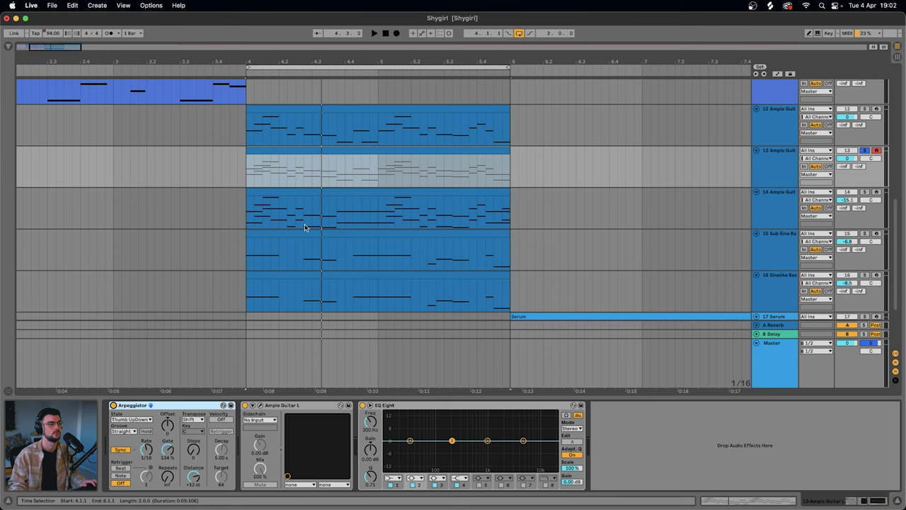
- Play the chorus and review the device chains of both Ample Guitar tracks
key(space)
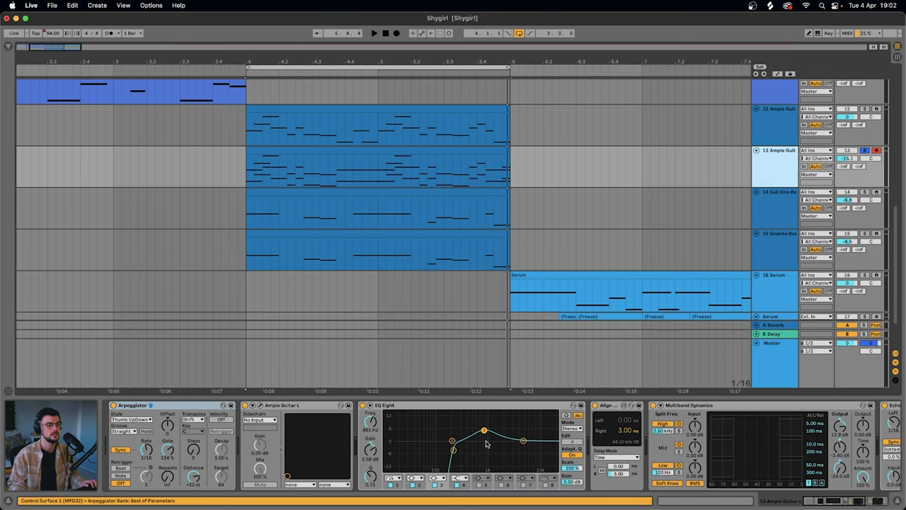
click(589, 436)
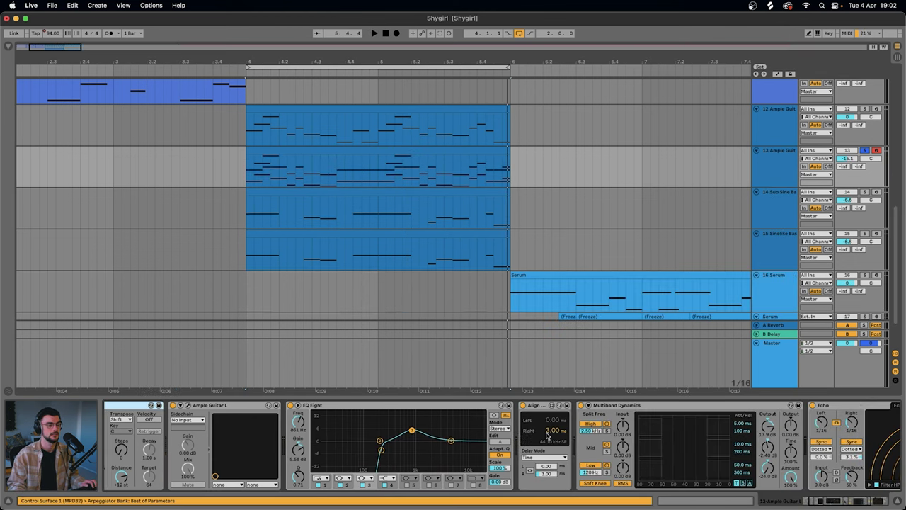
scroll(546, 435, right, 5)
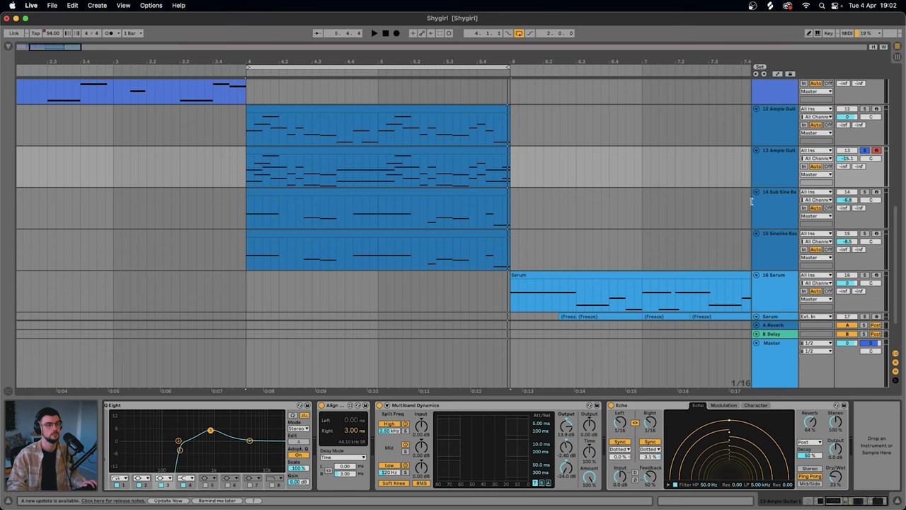
click(773, 137)
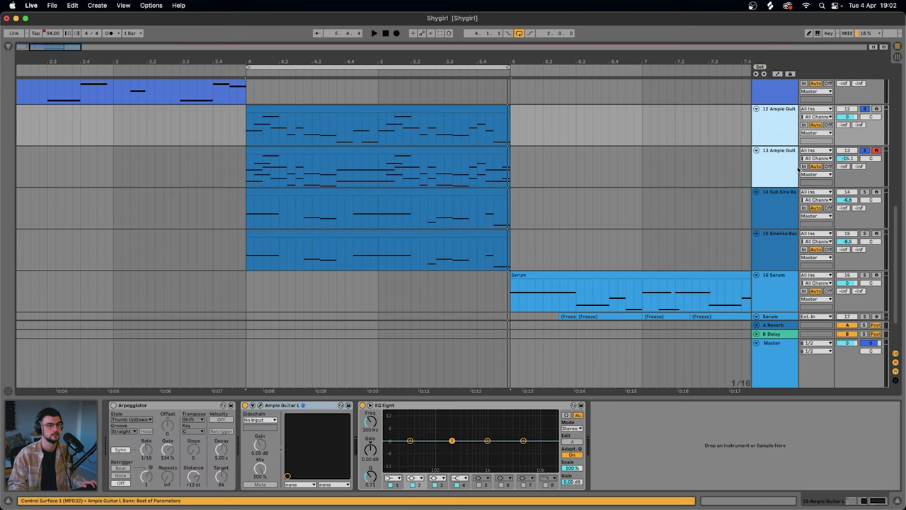
key(space)
click(779, 168)
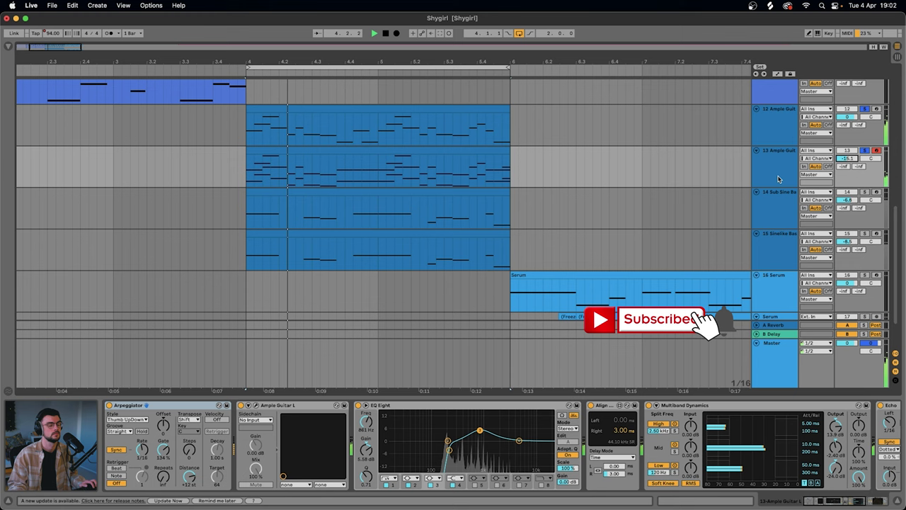
- Open the Sub Sine Bass clip's notes and play the sub and sine bass tracks
key(space)
key(Up)
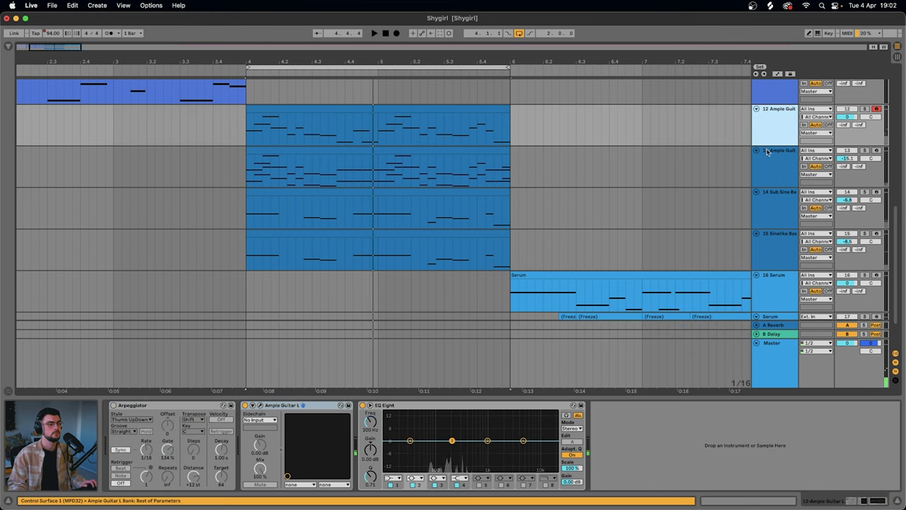
double_click(364, 189)
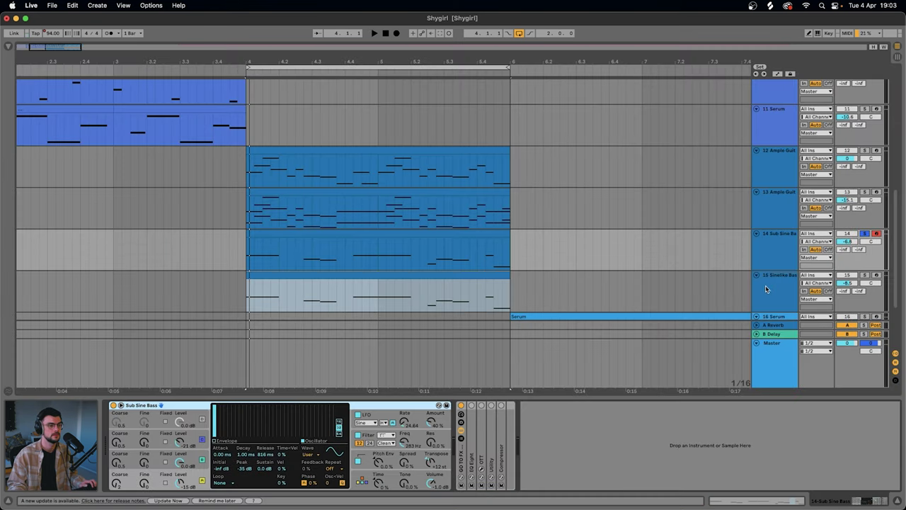
click(778, 288)
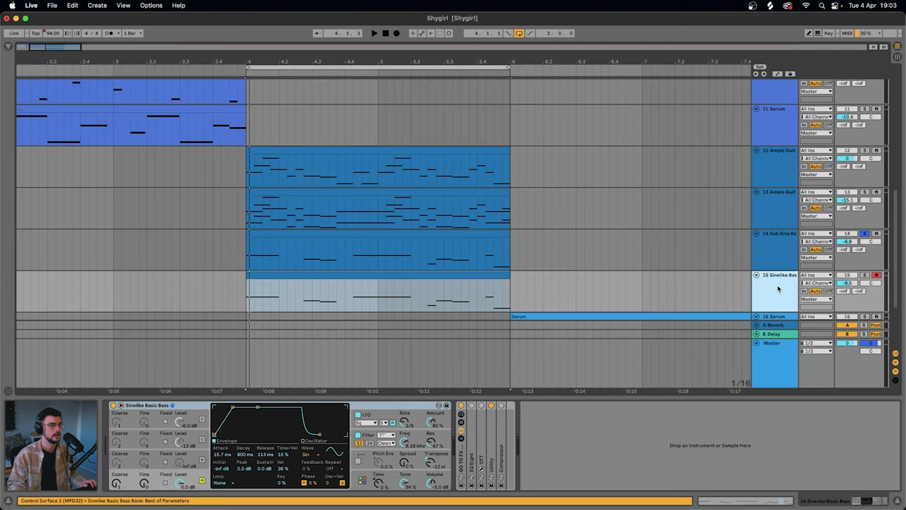
shift+click(772, 244)
key(space)
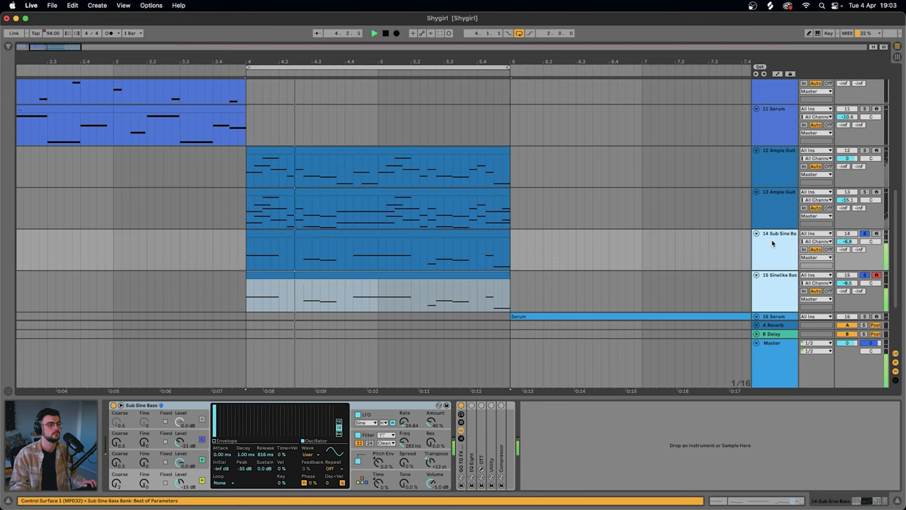
- Select the guitar and bass tracks 12–15 and play the chorus from bar 4
click(771, 160)
shift+click(777, 276)
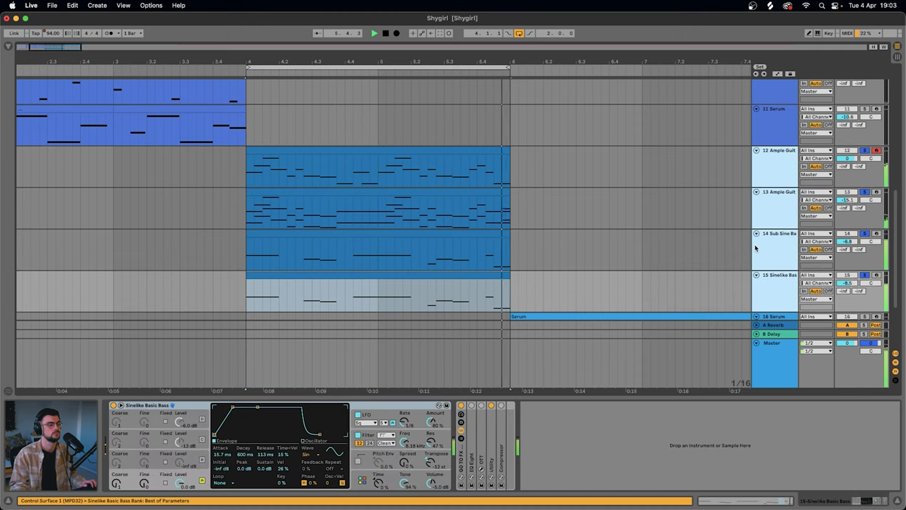
key(space)
click(248, 144)
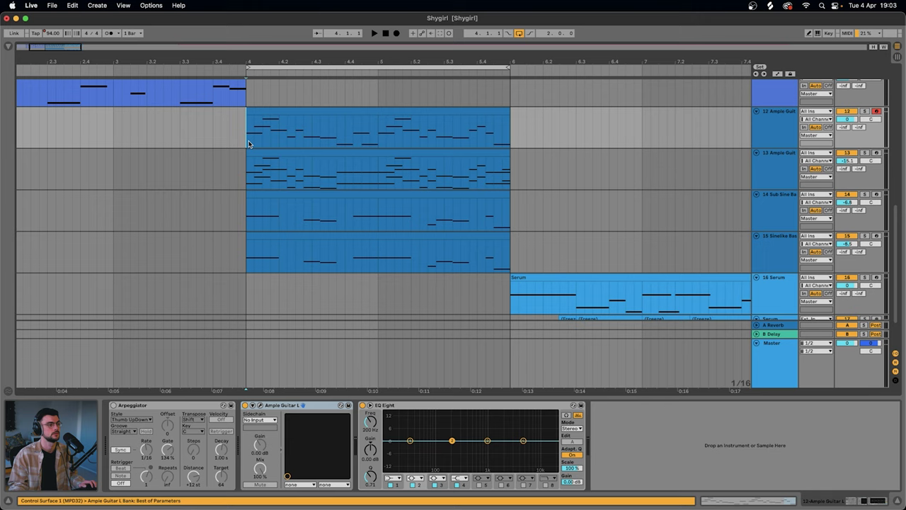
key(space)
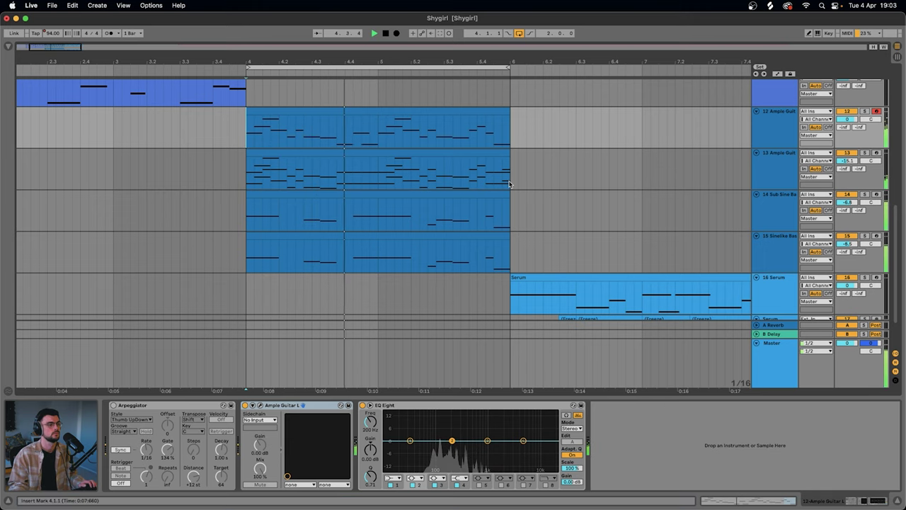
scroll(508, 184, up, 3)
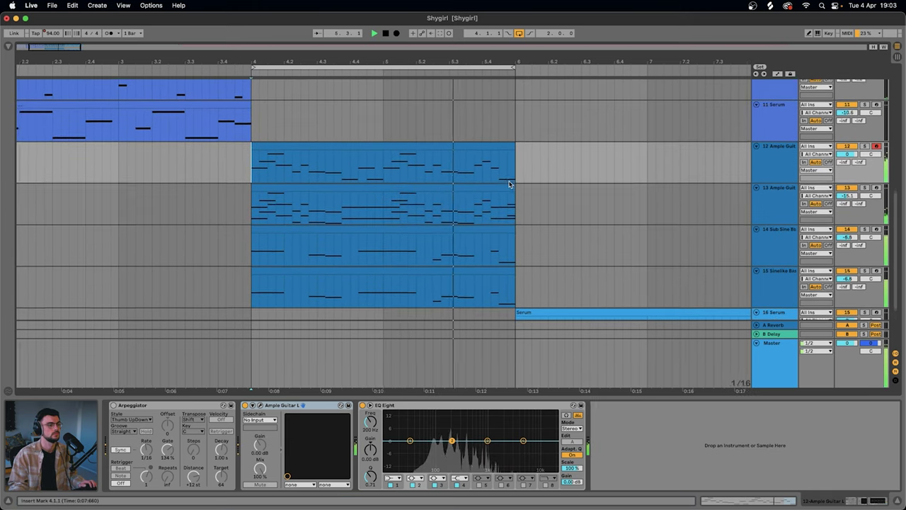
- Move the arrangement loop brace to span bars 6–8
scroll(508, 183, down, 2)
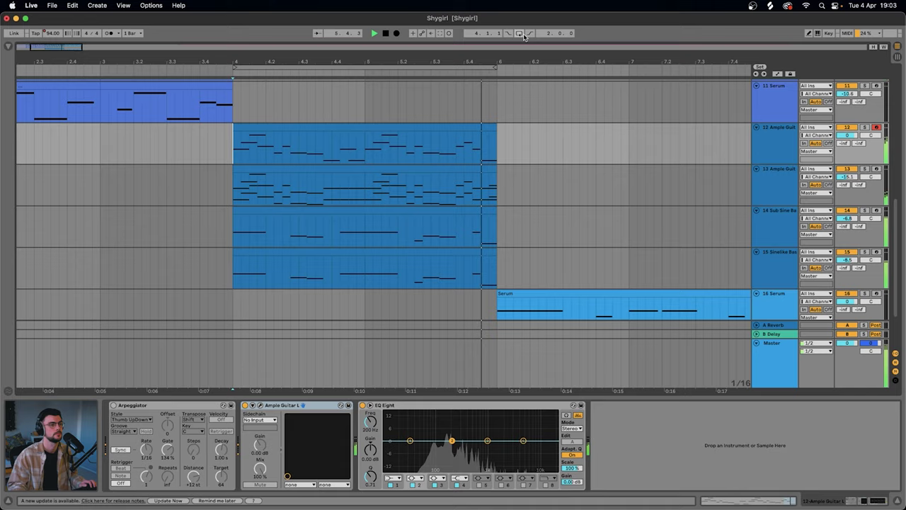
scroll(462, 183, right, 5)
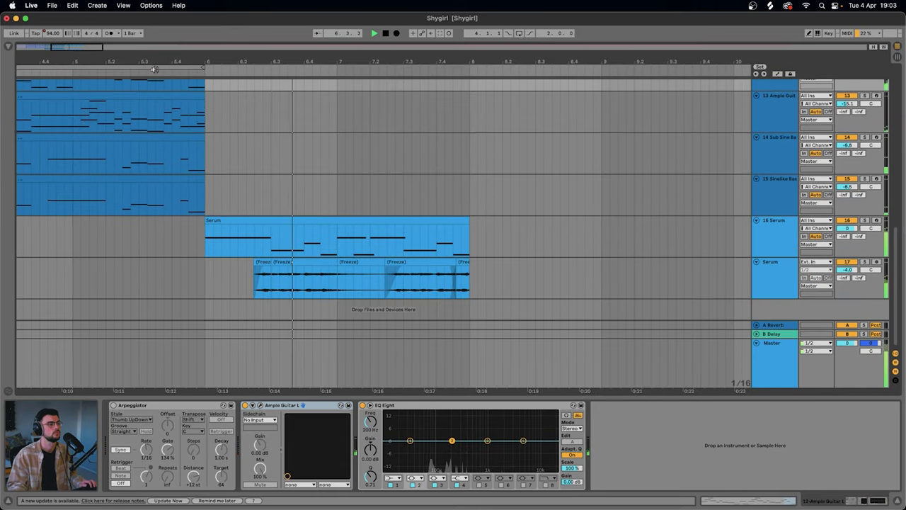
drag(226, 70, 416, 70)
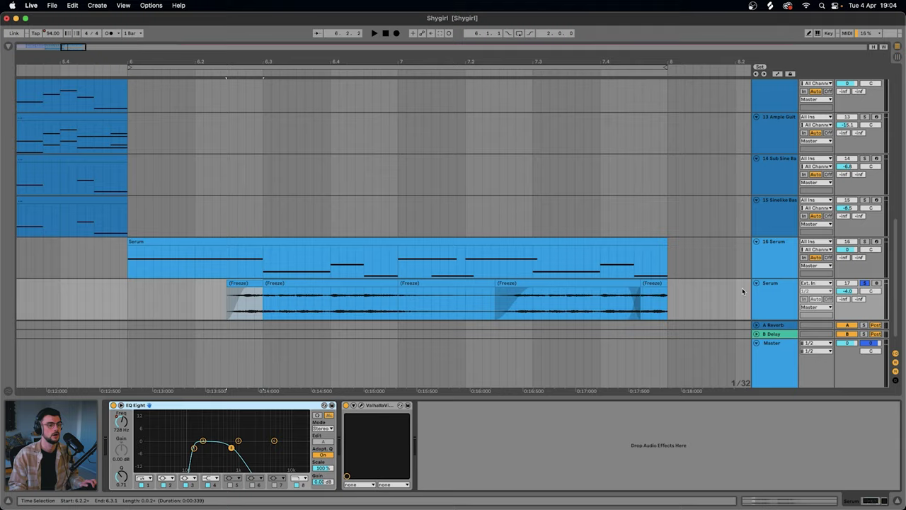
scroll(742, 291, down, 2)
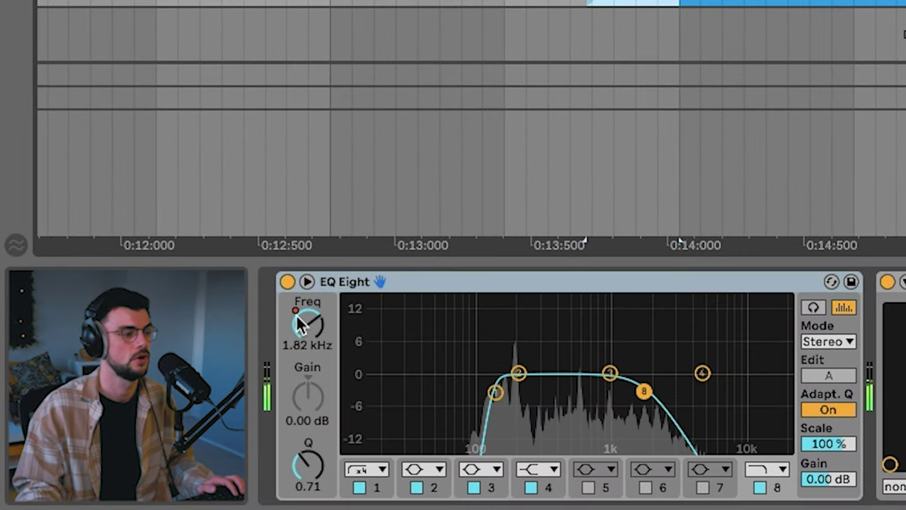
- Raise the Serum track's EQ Eight low-pass frequency to 7.18 kHz and open the Serum clip
click(300, 320)
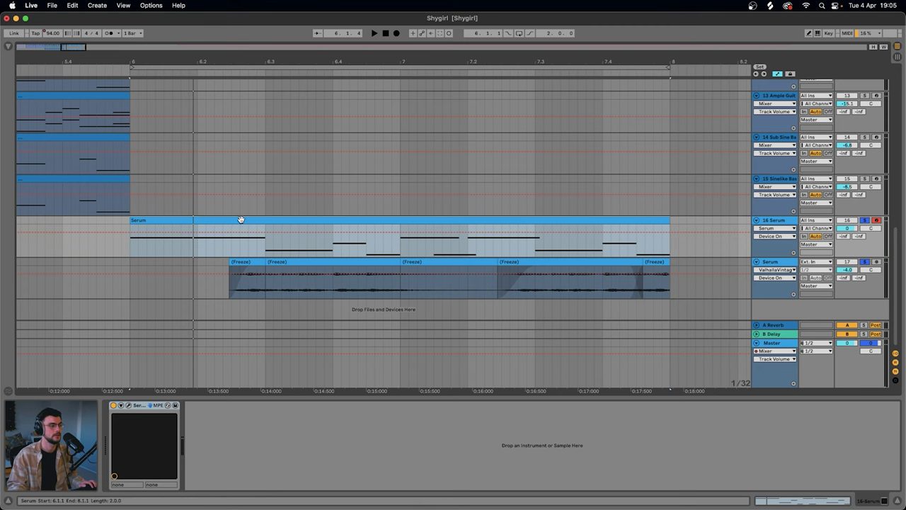
double_click(241, 220)
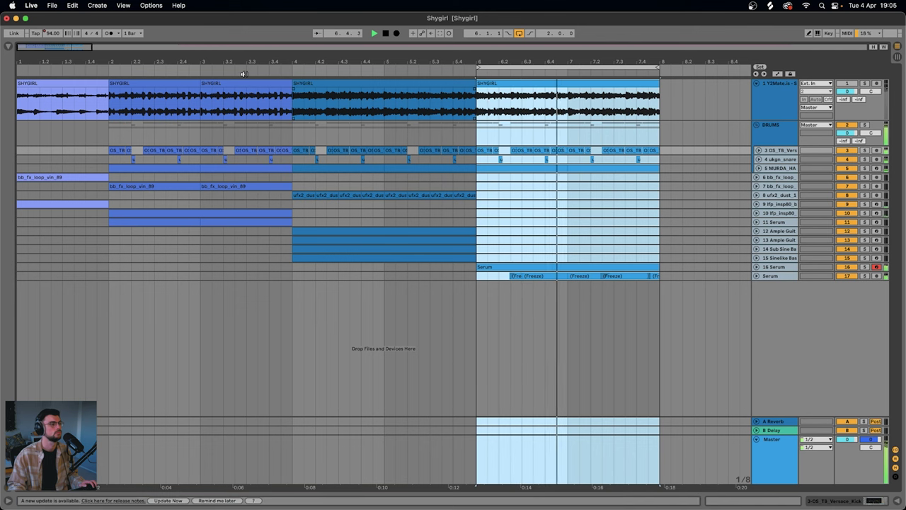
- Adjust the ruler selection and loop start, select the Serum and ufx2_dust_1 tracks, and disable looping
click(142, 69)
key(super+a)
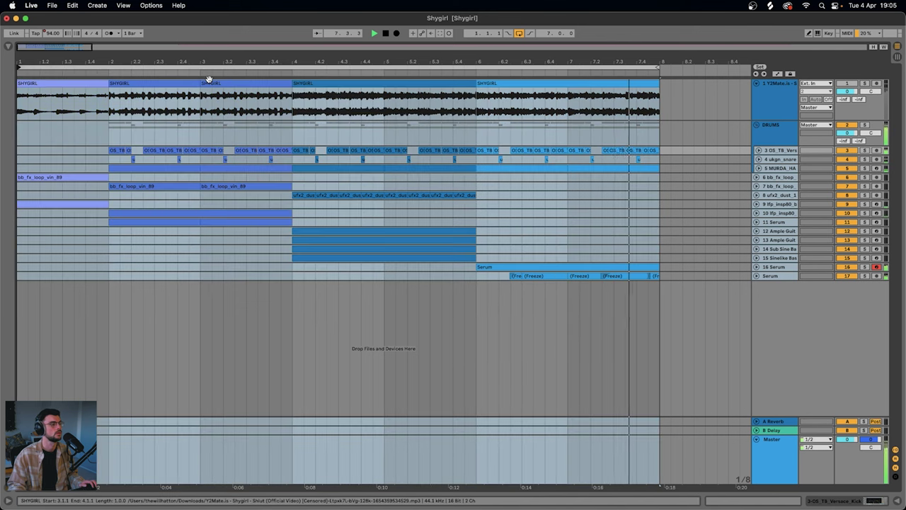
drag(657, 66, 289, 66)
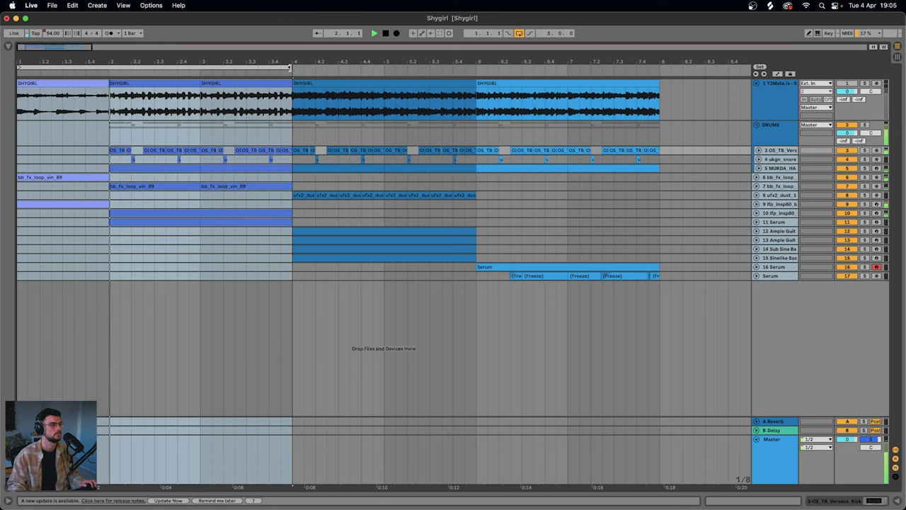
drag(19, 67, 106, 69)
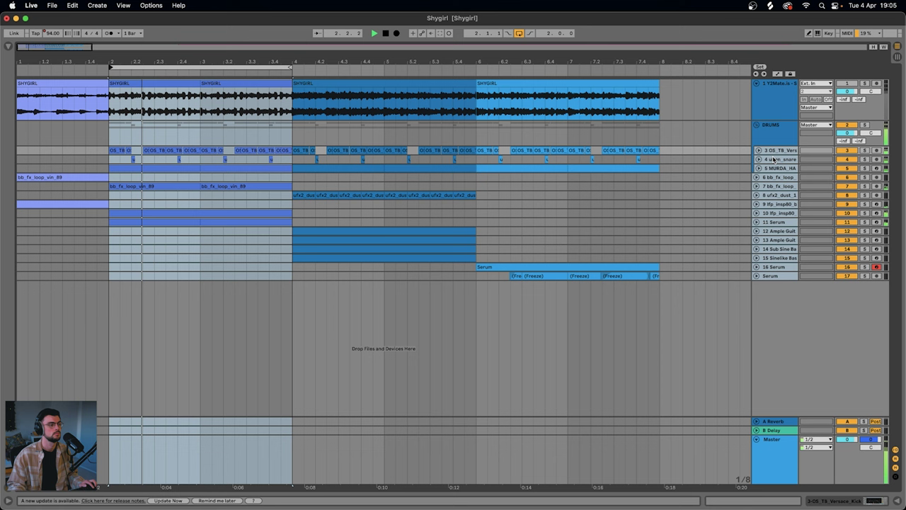
click(779, 222)
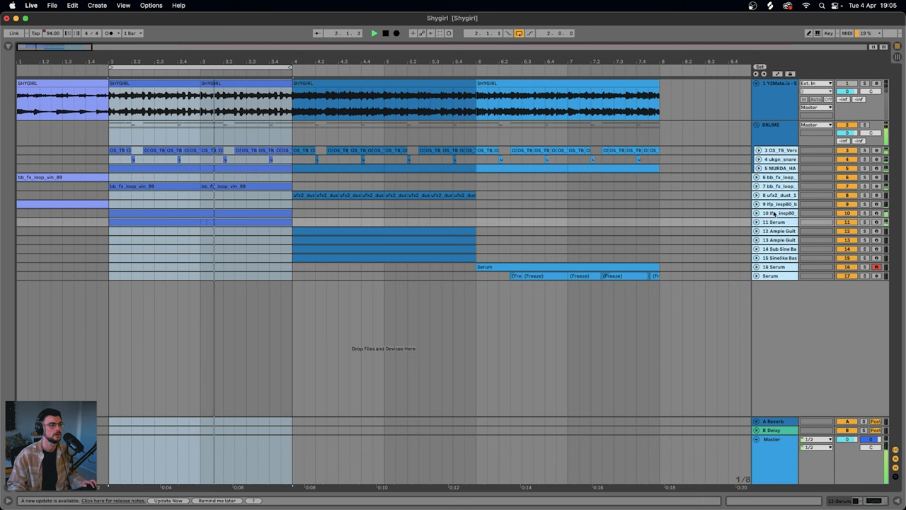
click(775, 195)
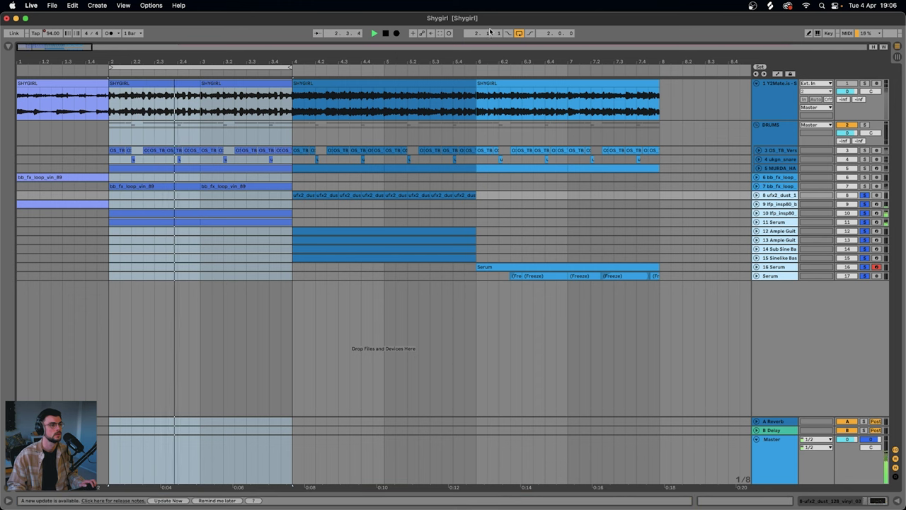
click(520, 34)
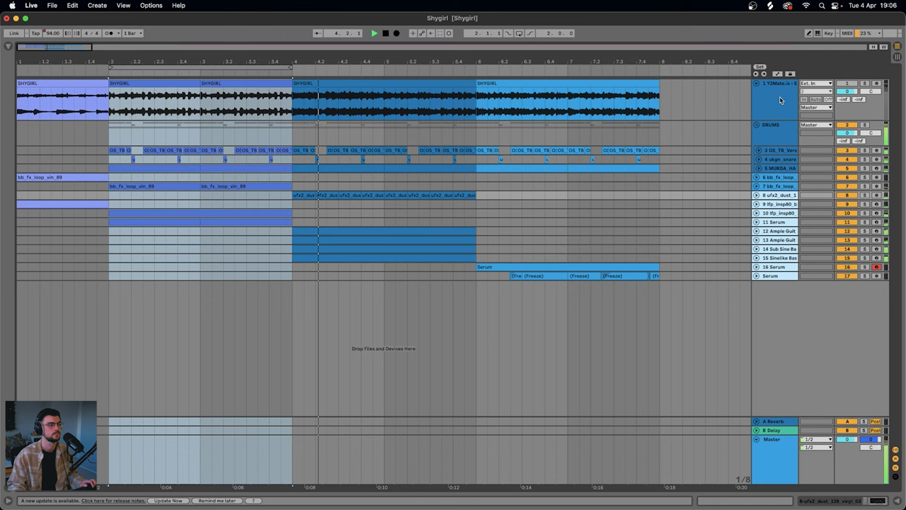
- Loop bars 4–6 with looping on, then select the Sub Sine Bass and first Ample Guitar tracks
key(super+l)
key(Up)
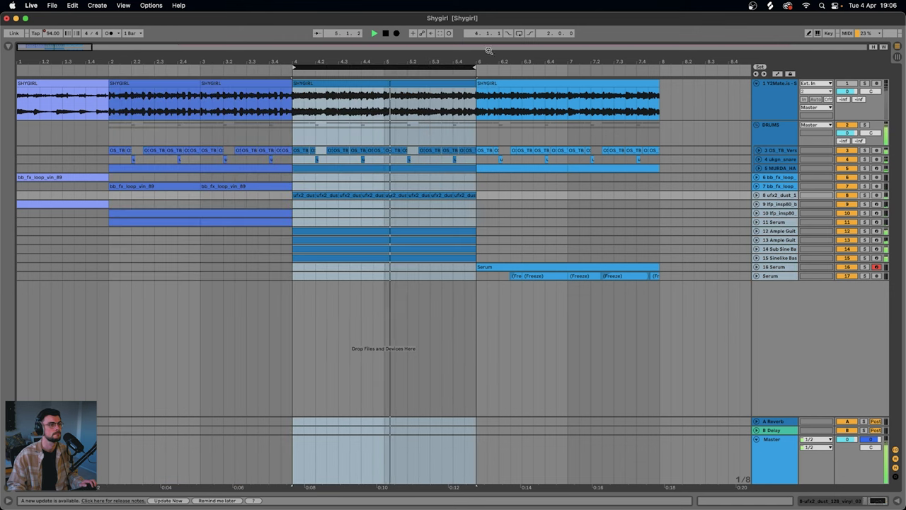
key(super+l)
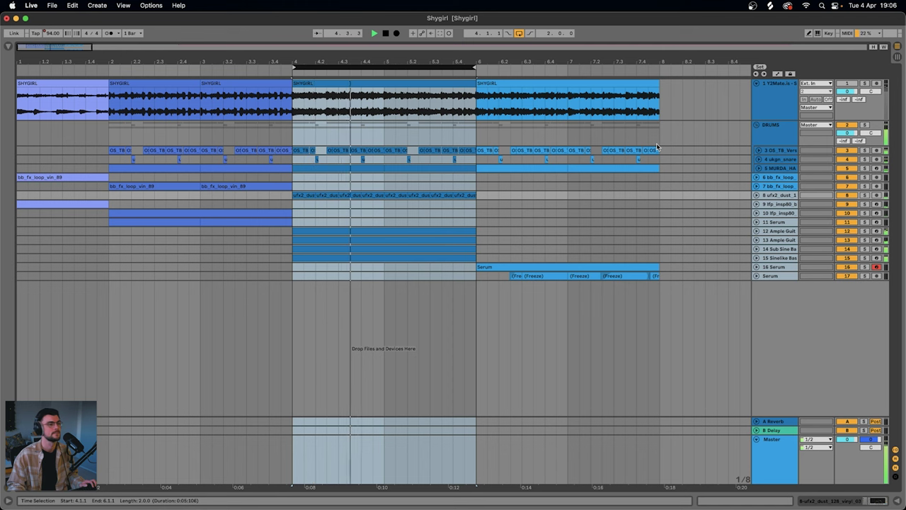
click(784, 252)
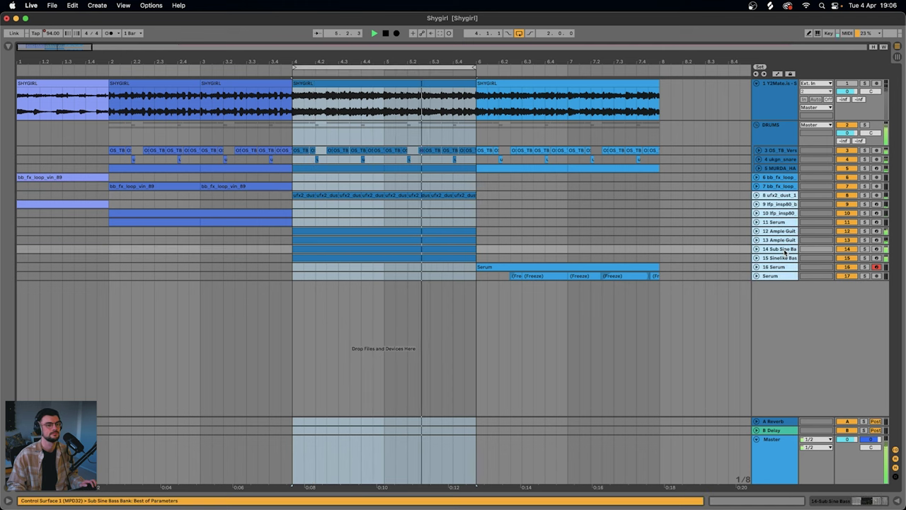
click(778, 232)
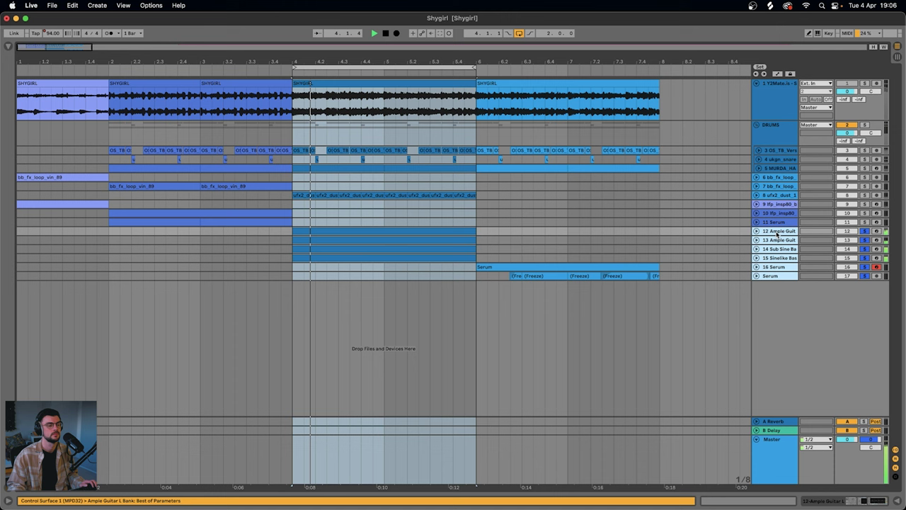